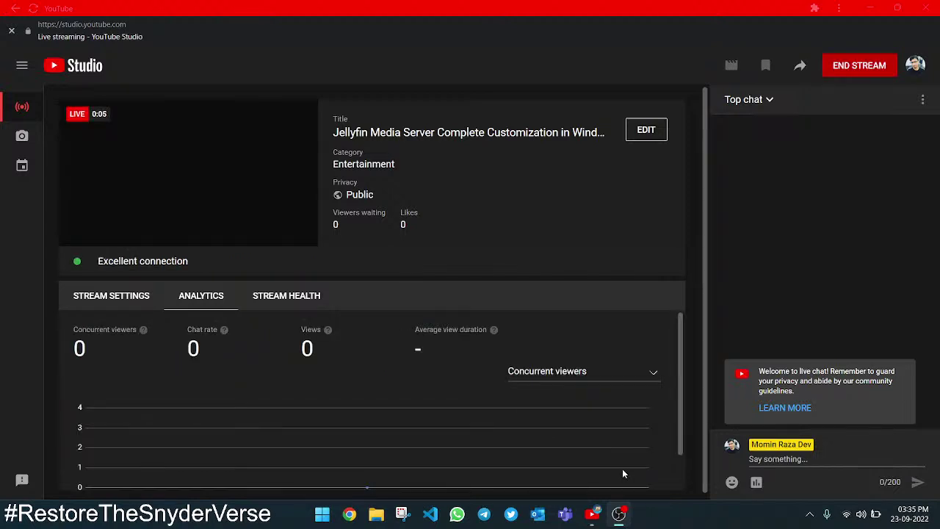
Step: Minimize the YouTube Studio live-stream window to reveal the Windows desktop
left_click(592, 514)
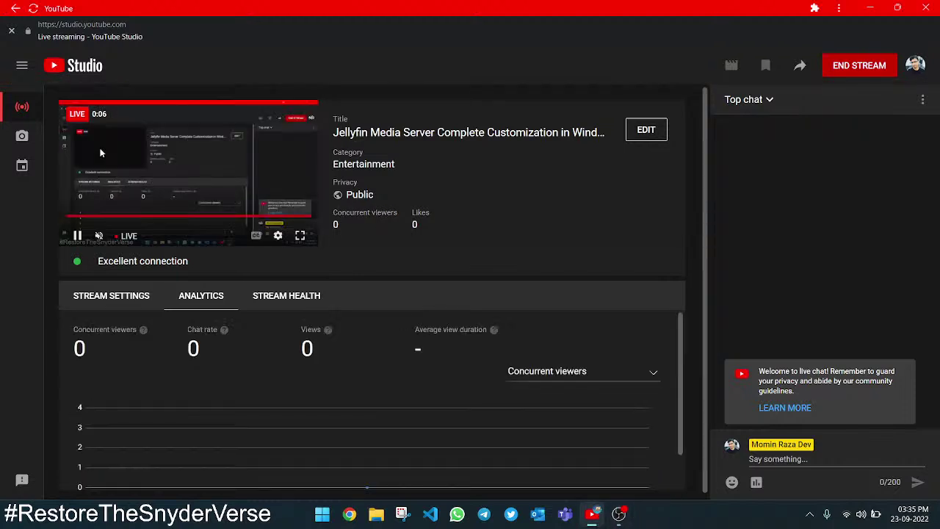
left_click(595, 518)
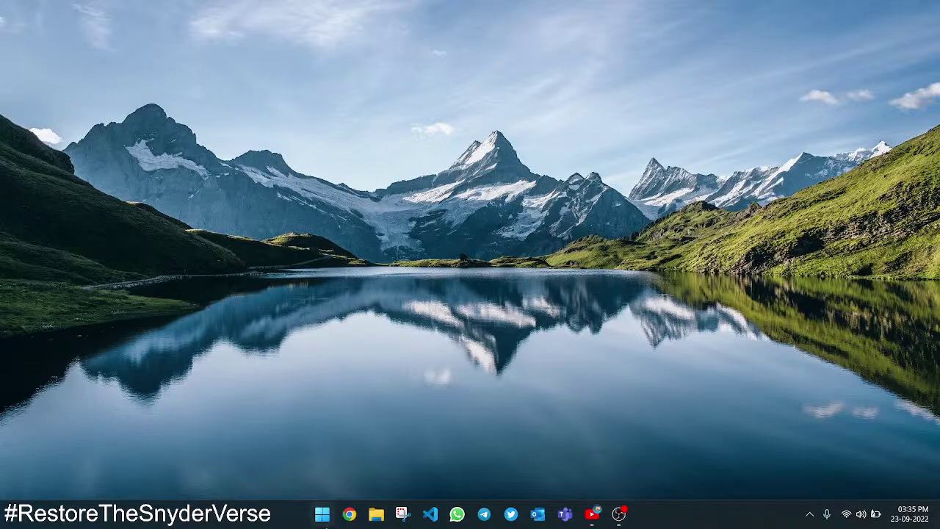
Step: Launch Jellyfin from its pinned tile in the Start menu
left_click(321, 513)
left_click(194, 234)
left_click(317, 520)
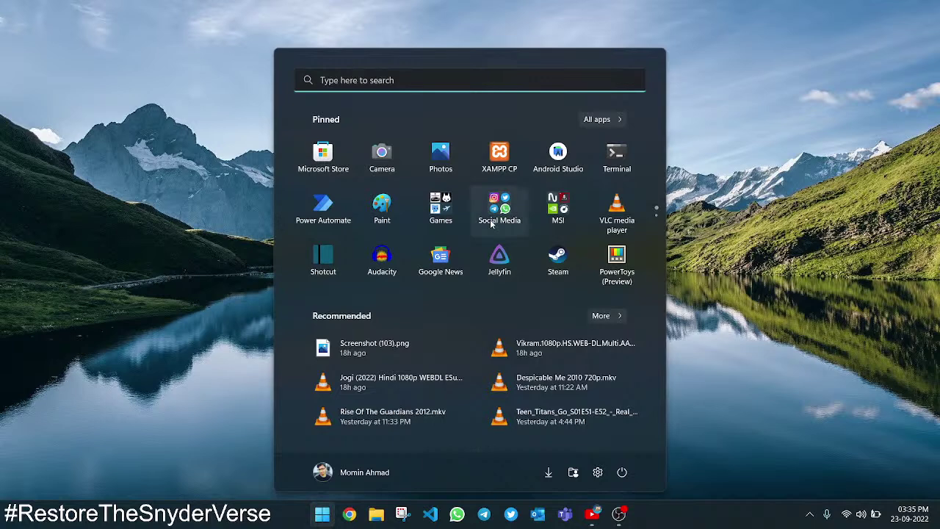
left_click(500, 261)
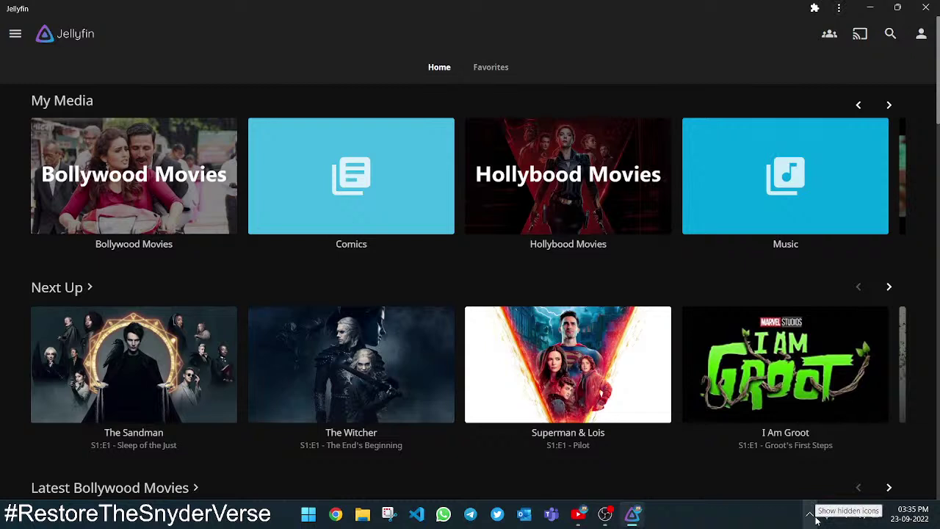
left_click(812, 515)
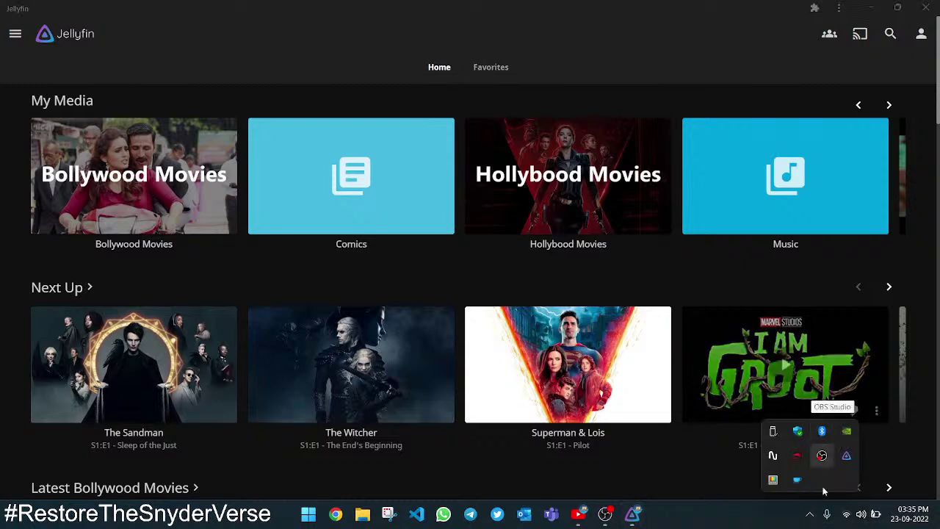
right_click(848, 457)
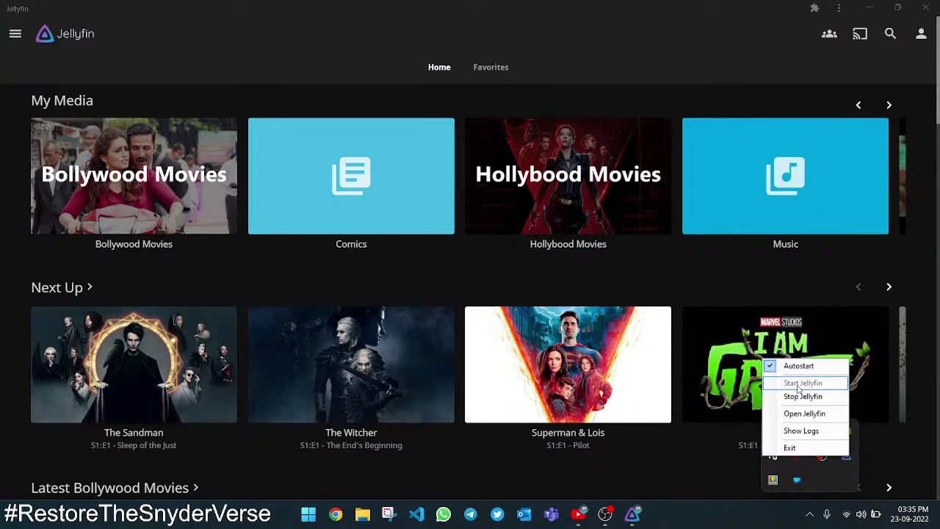
left_click(19, 371)
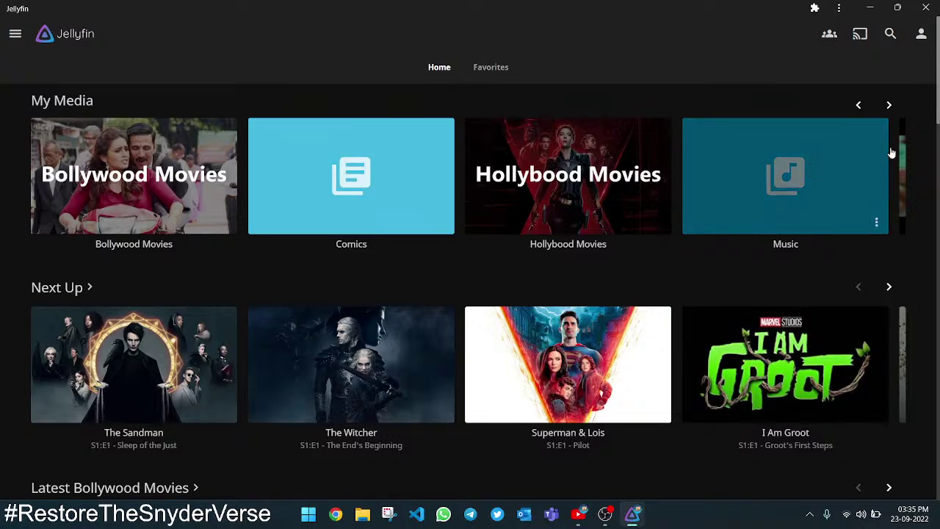
left_click(890, 107)
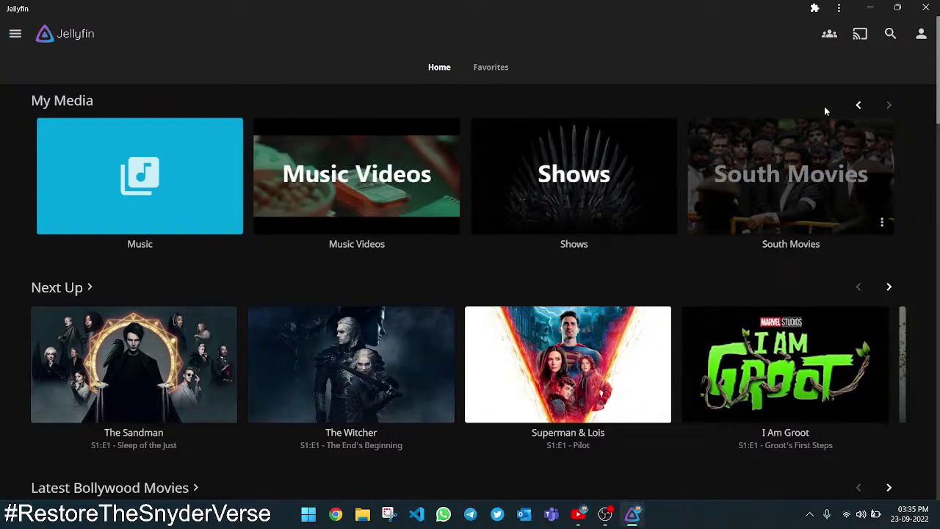
left_click(856, 104)
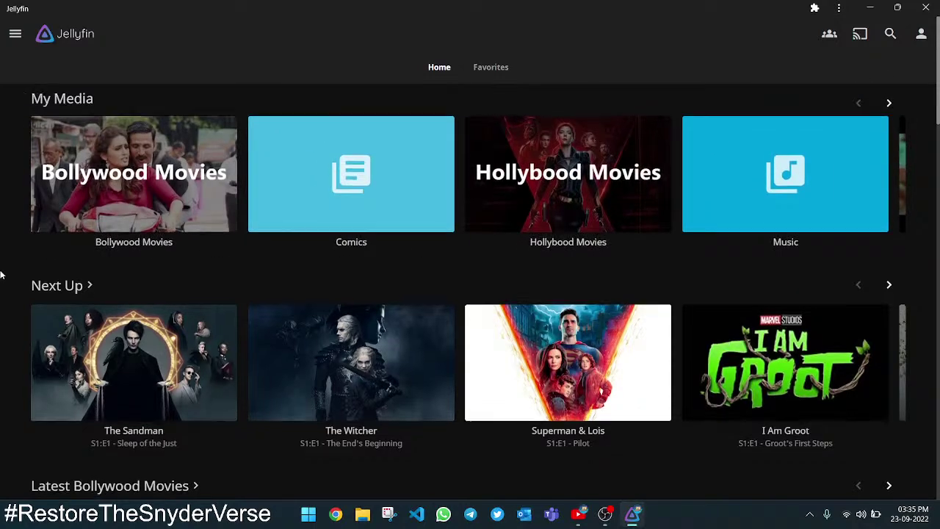
scroll(1, 274, "down", 1)
scroll(6, 271, "down", 1)
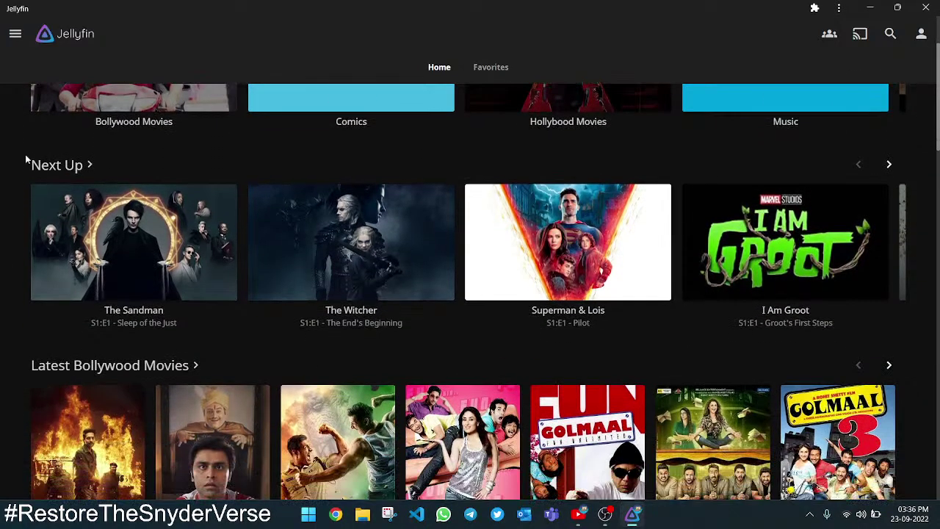
scroll(2, 279, "down", 2)
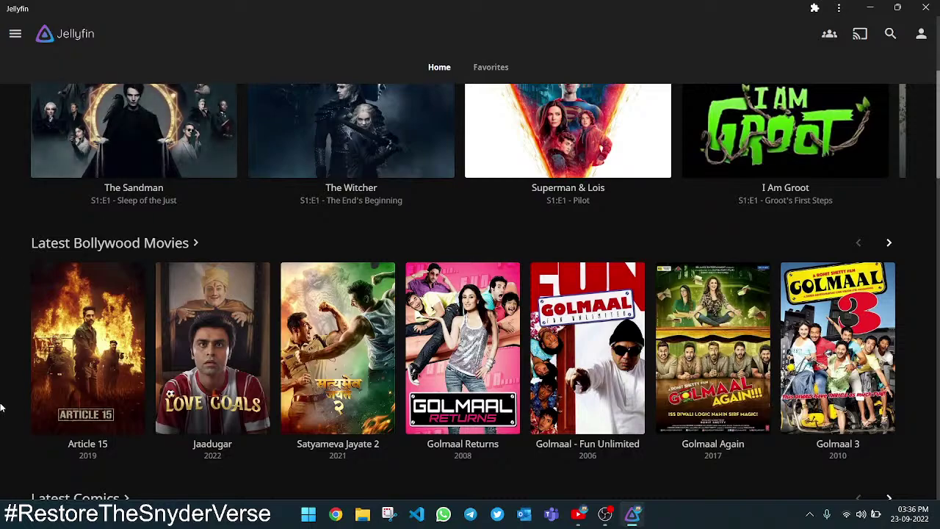
scroll(4, 405, "down", 4)
scroll(3, 405, "down", 20)
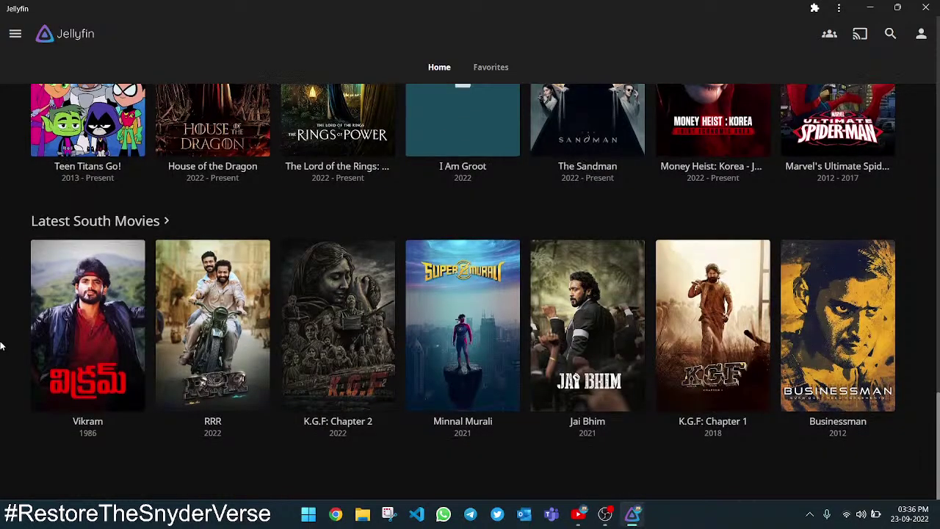
scroll(1, 345, "up", 20)
scroll(2, 345, "up", 6)
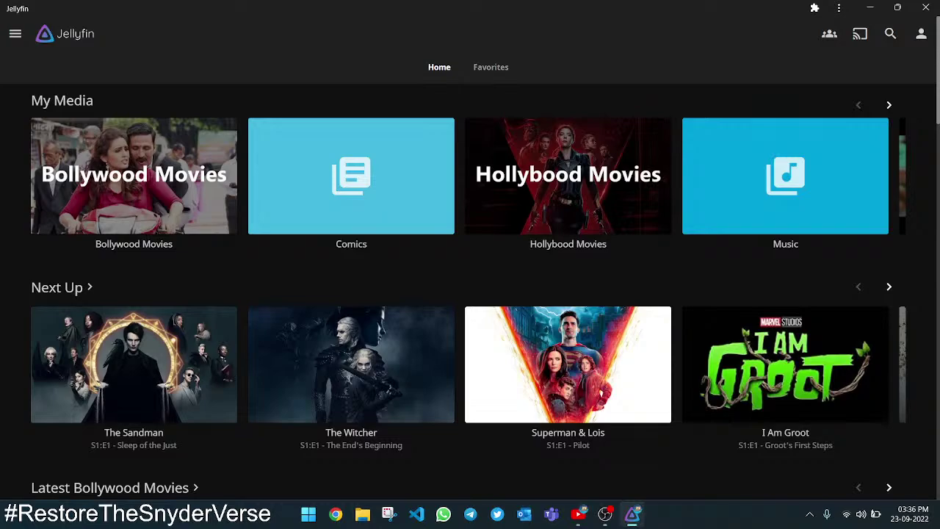
scroll(470, 293, "down", 3)
scroll(2, 343, "down", 15)
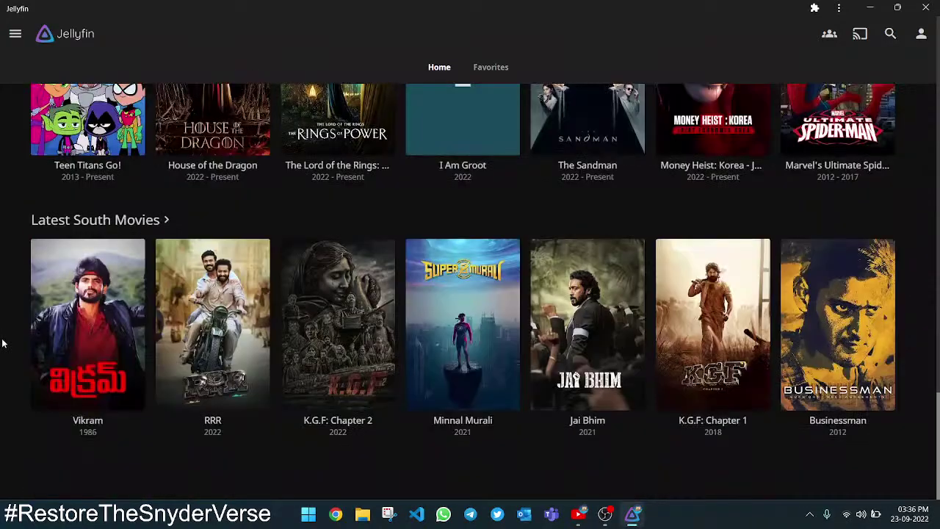
scroll(2, 343, "up", 15)
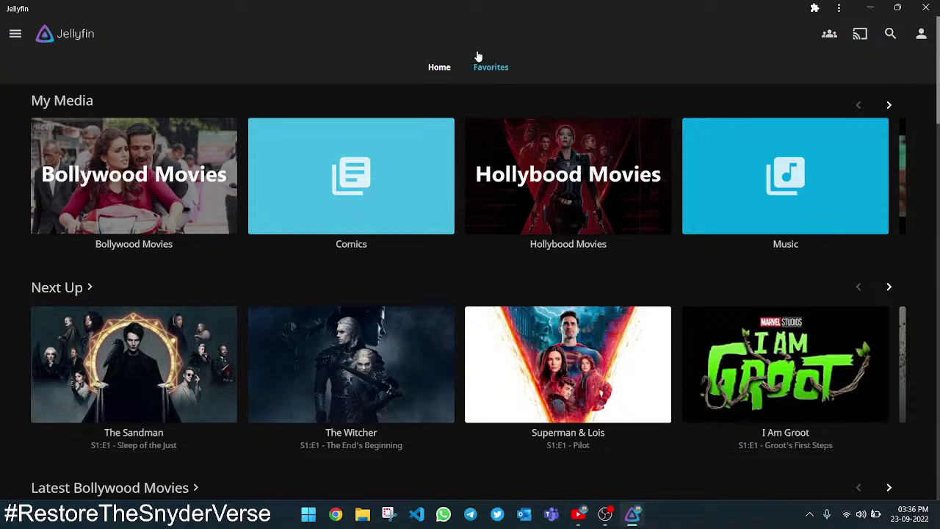
left_click(481, 63)
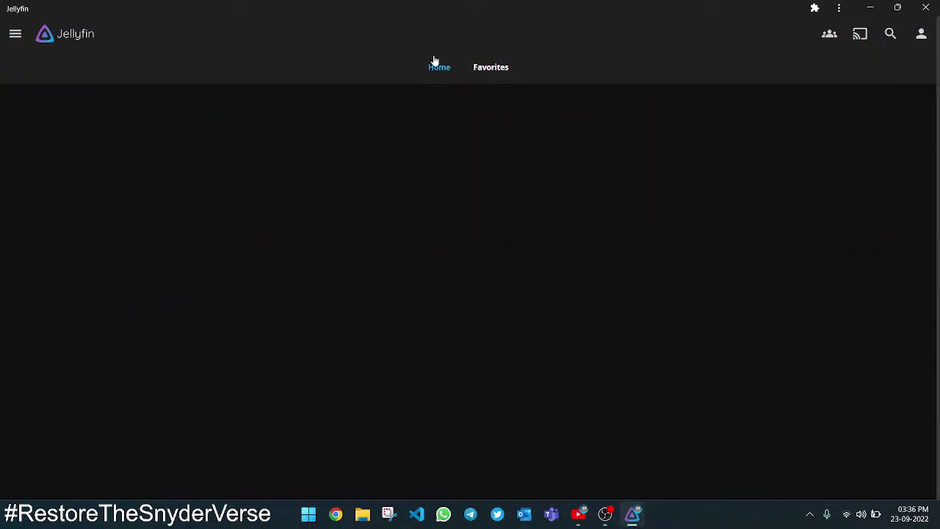
left_click(434, 62)
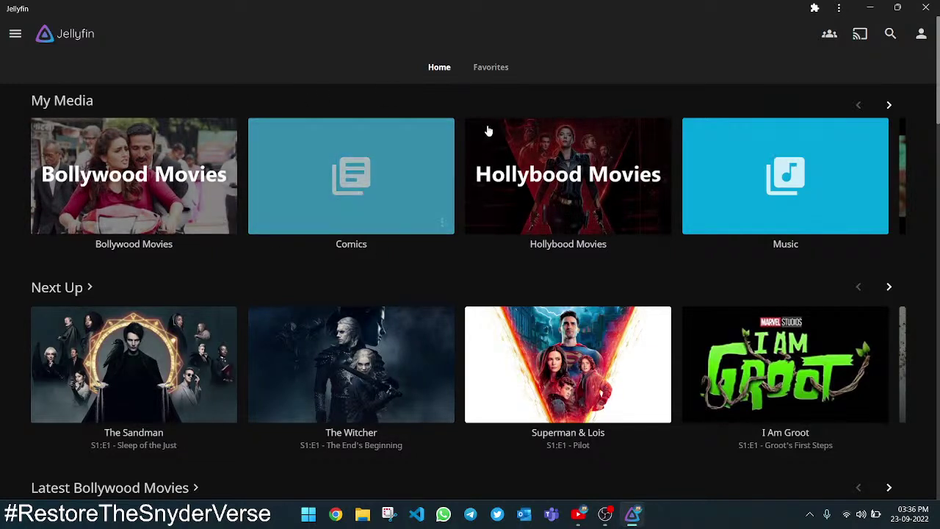
left_click(888, 105)
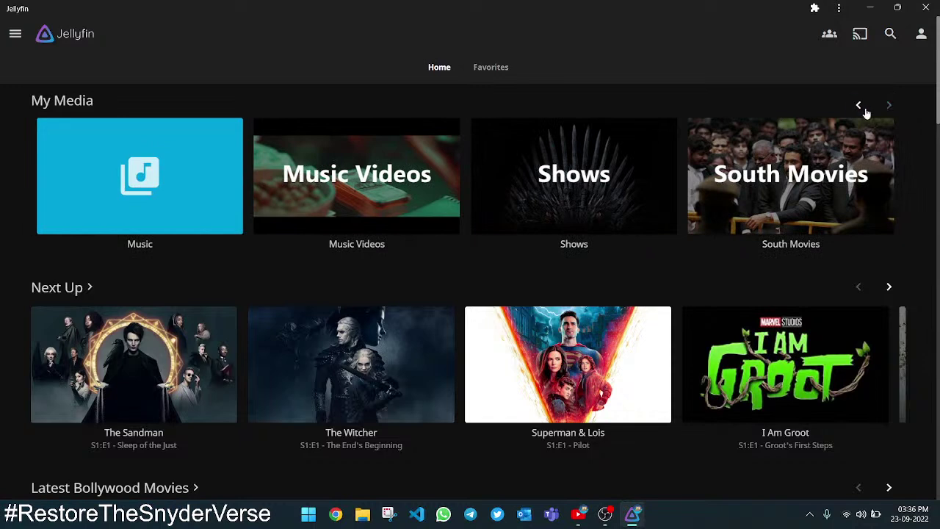
left_click(858, 105)
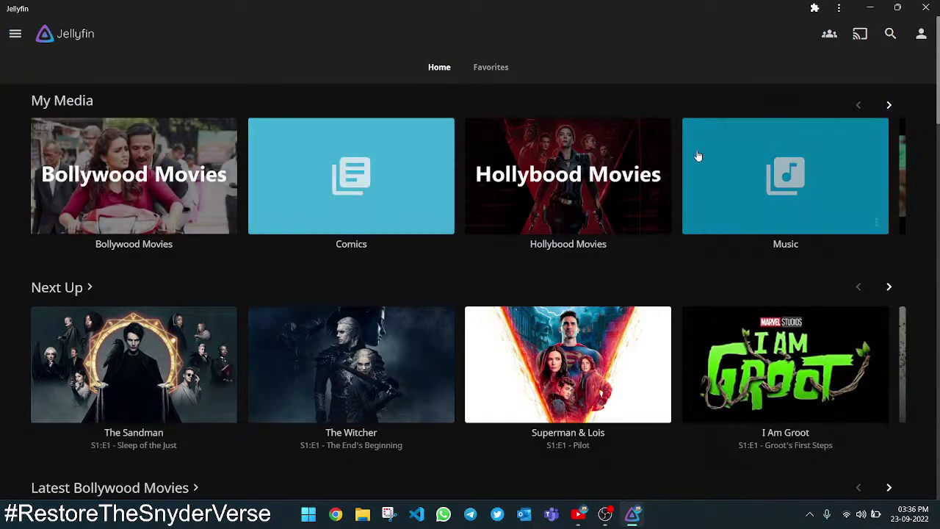
left_click(888, 104)
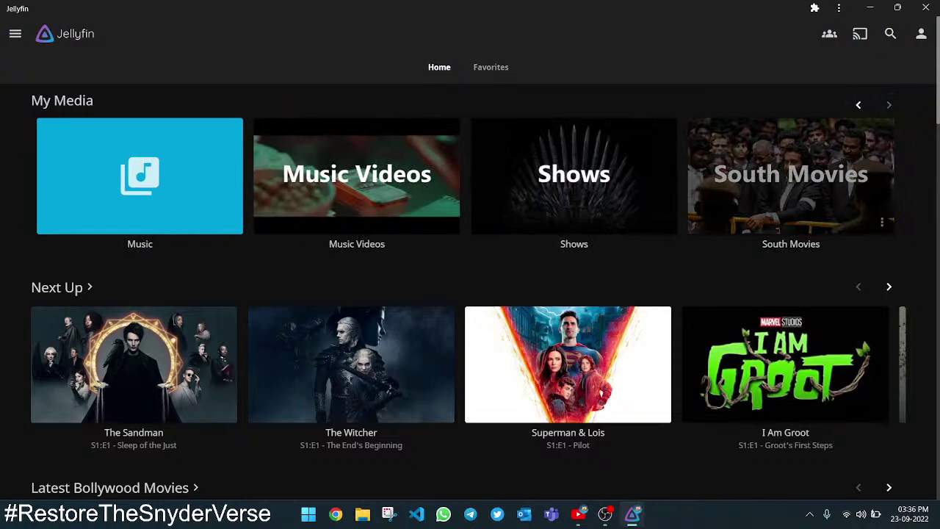
left_click(853, 108)
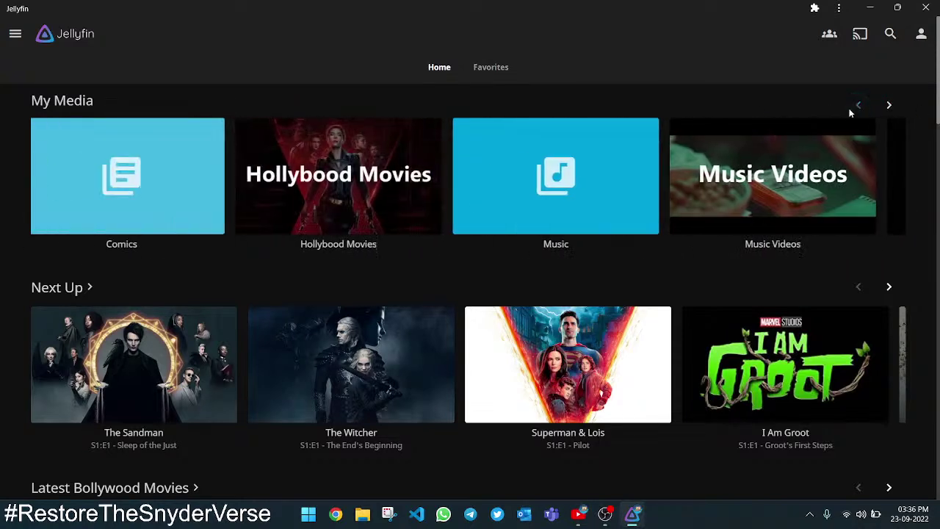
left_click(854, 107)
Step: Go to the Home screen settings and scroll down to the Library Order list
left_click(921, 34)
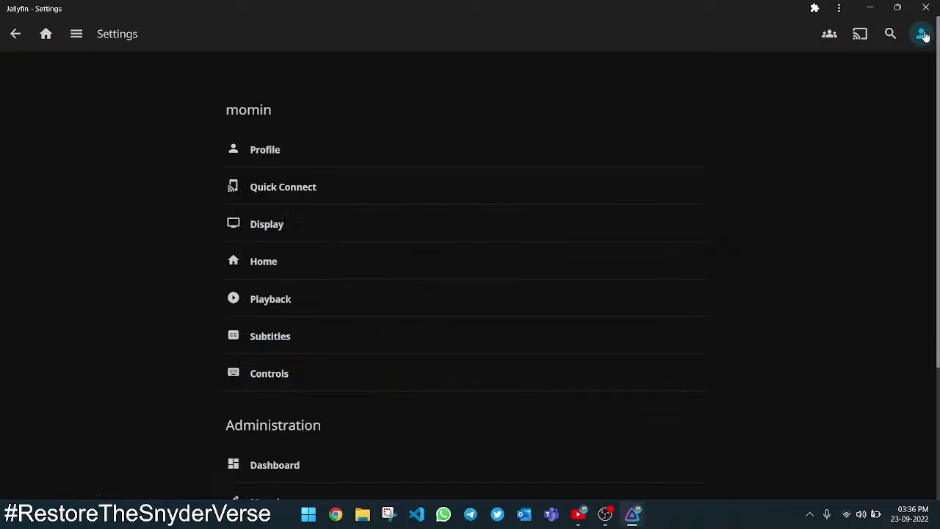
left_click(264, 268)
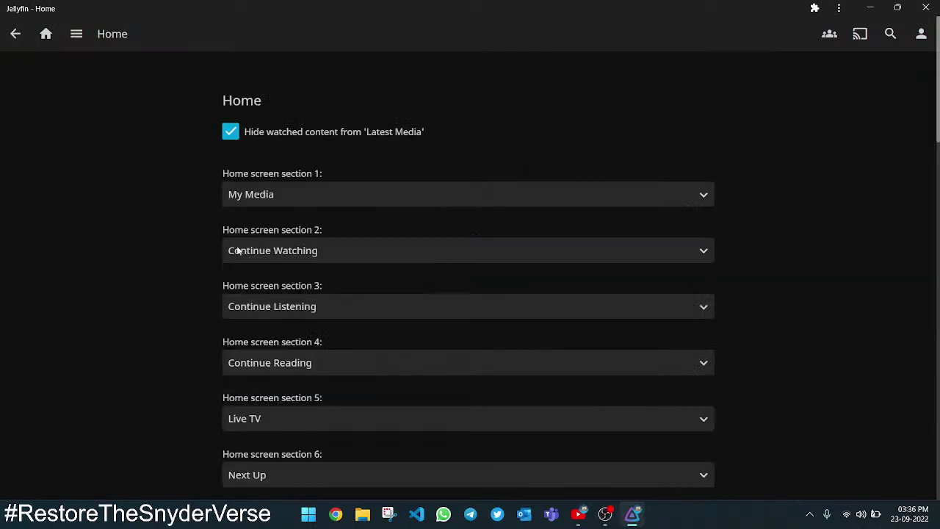
scroll(157, 236, "down", 5)
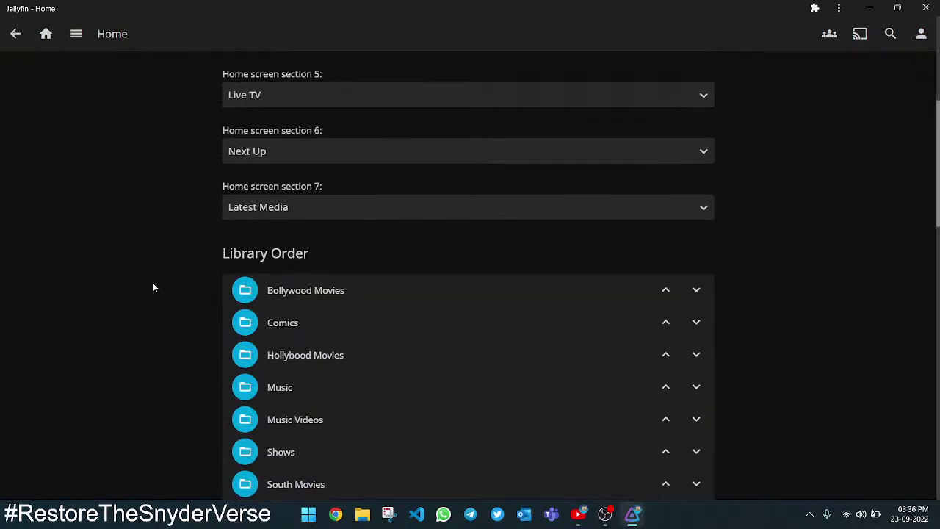
scroll(153, 287, "down", 2)
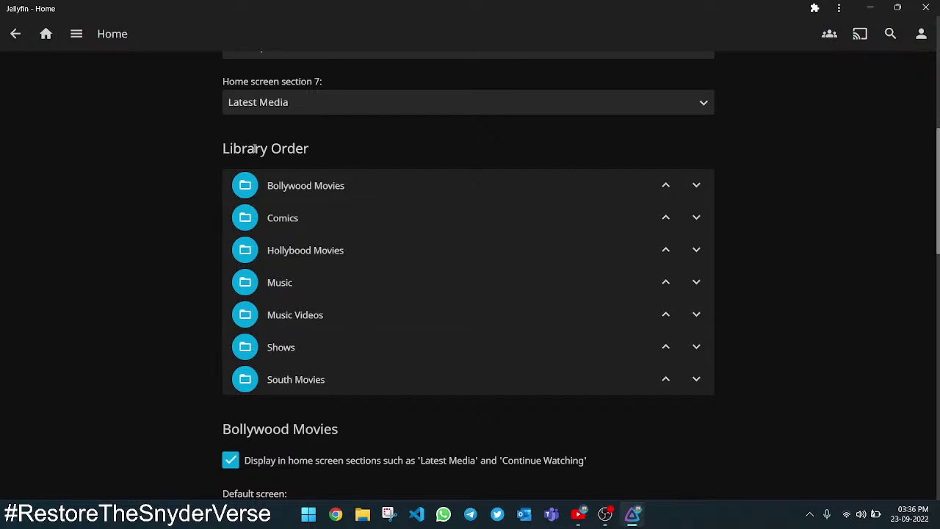
left_click_drag(219, 151, 319, 149)
left_click(319, 149)
Step: Move Hollybood Movies to the top, South Movies to third and Shows to fourth
left_click(666, 249)
left_click(665, 217)
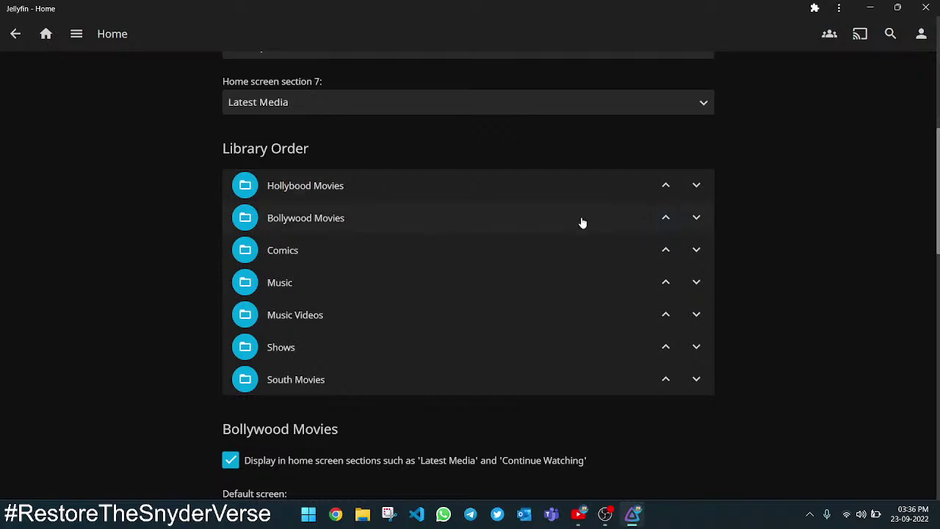
left_click(665, 379)
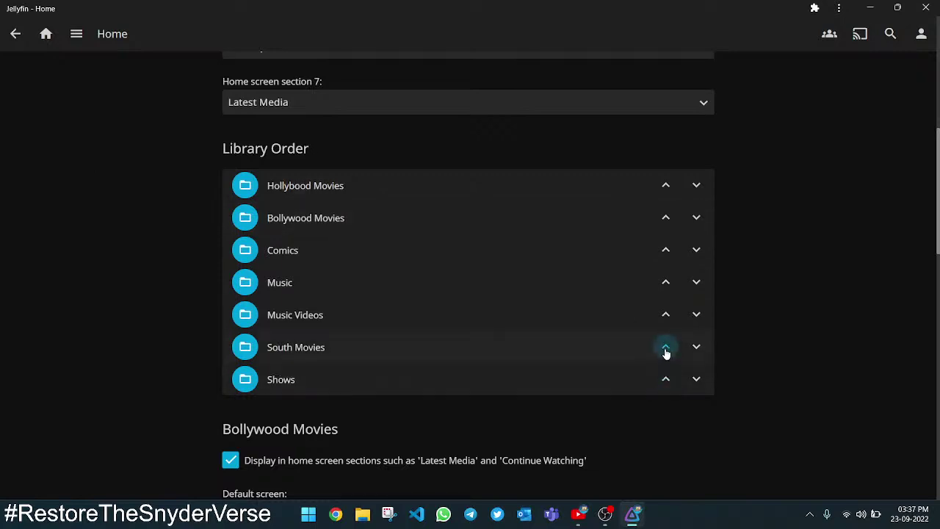
left_click(665, 347)
left_click(666, 316)
left_click(666, 282)
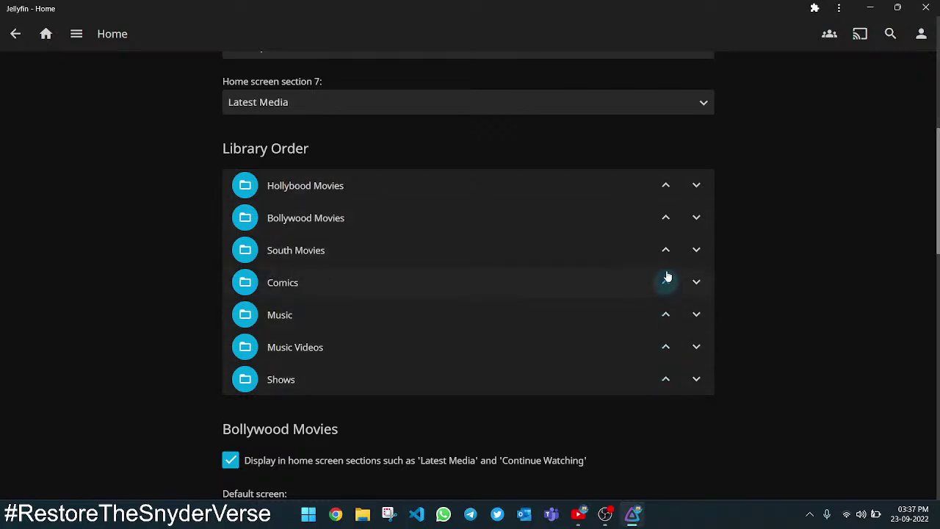
left_click(663, 387)
left_click(667, 350)
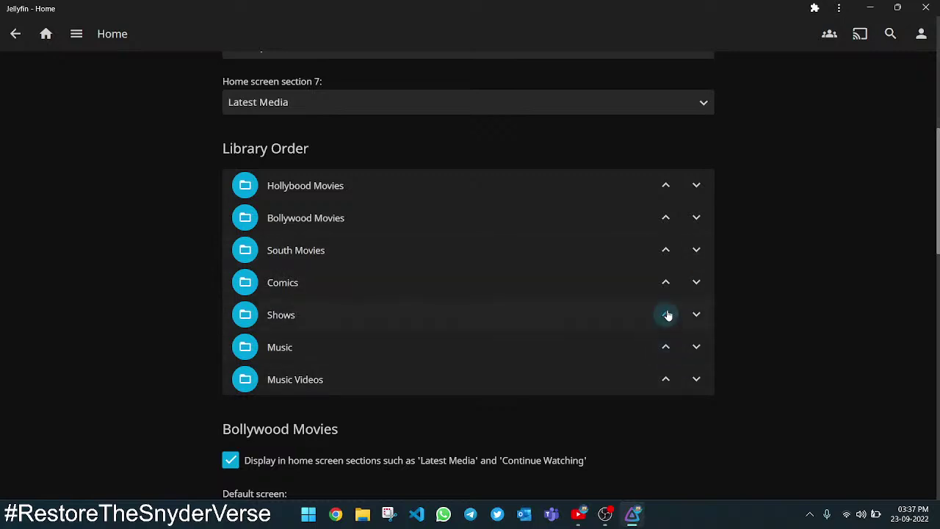
left_click(668, 314)
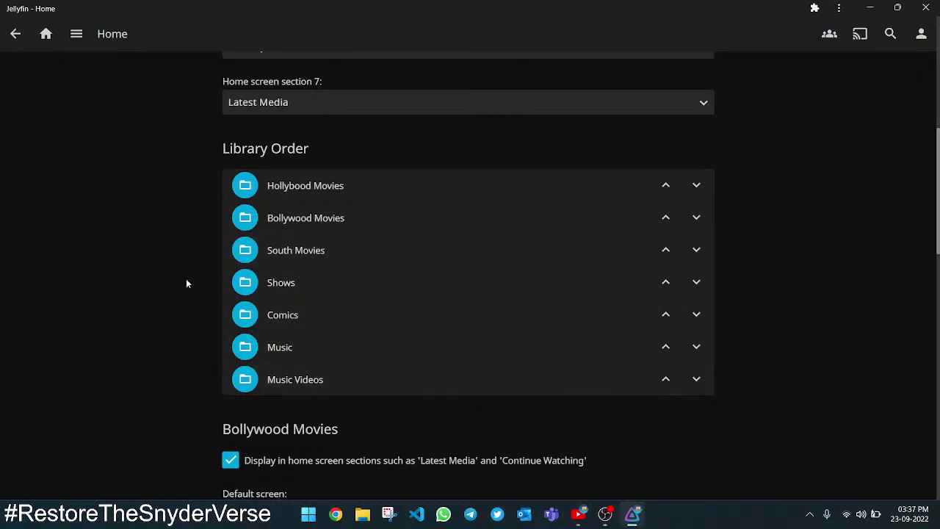
Step: Save the Home settings so the new library order takes effect
scroll(184, 283, "down", 10)
scroll(184, 284, "down", 2)
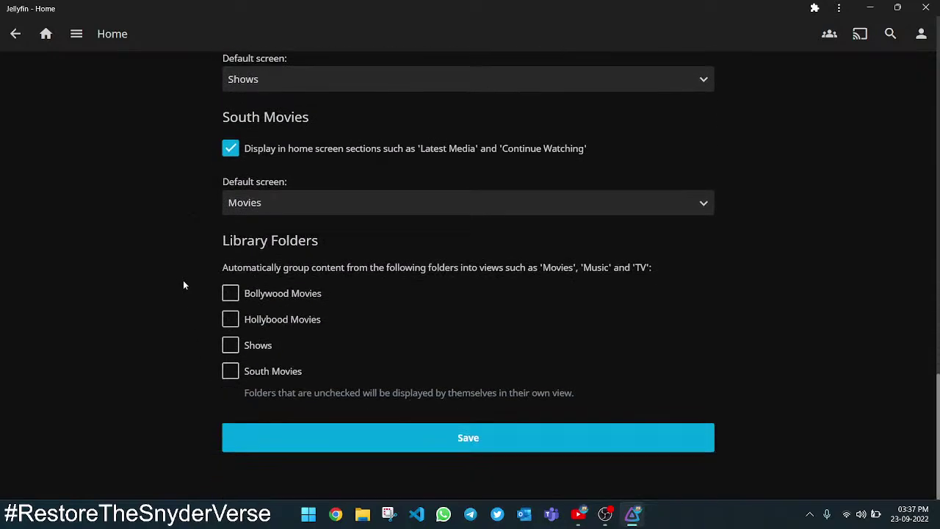
scroll(178, 307, "up", 15)
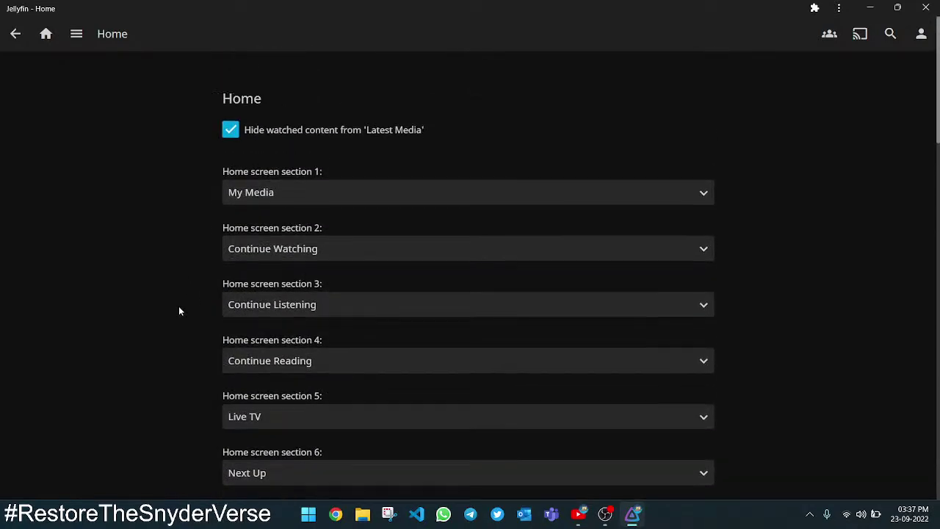
scroll(180, 310, "down", 8)
scroll(179, 311, "down", 5)
left_click(469, 438)
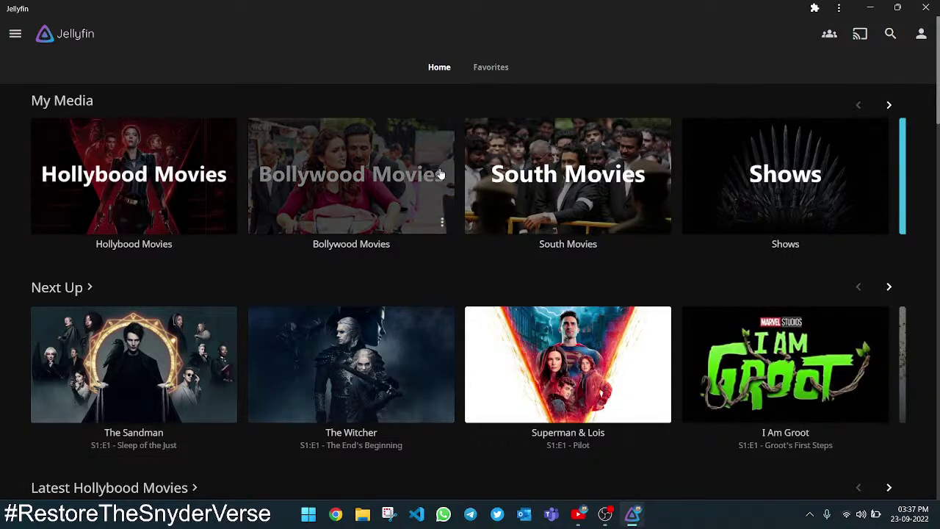
Step: Page through the My Media row to the remaining libraries and back
left_click(890, 106)
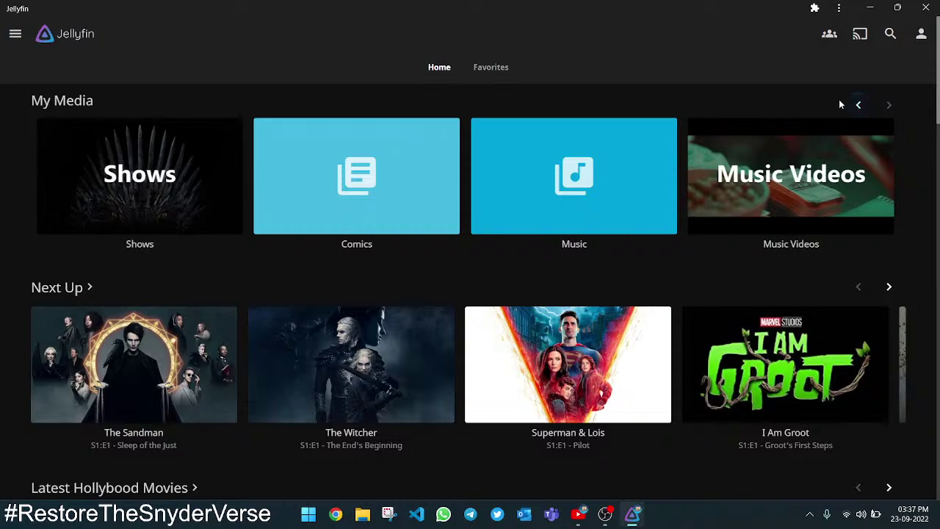
left_click(858, 105)
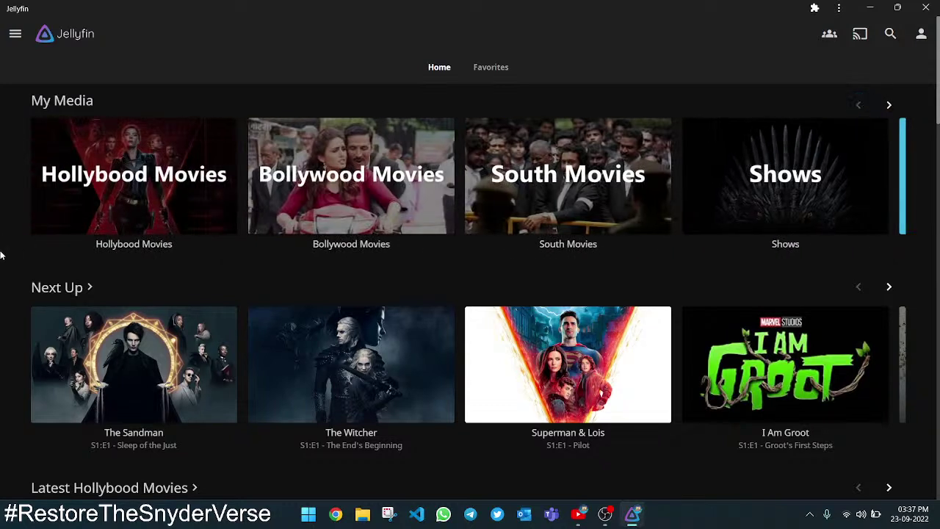
Step: Open the Hollybood Movies library and scroll down through the movie grid
left_click(57, 217)
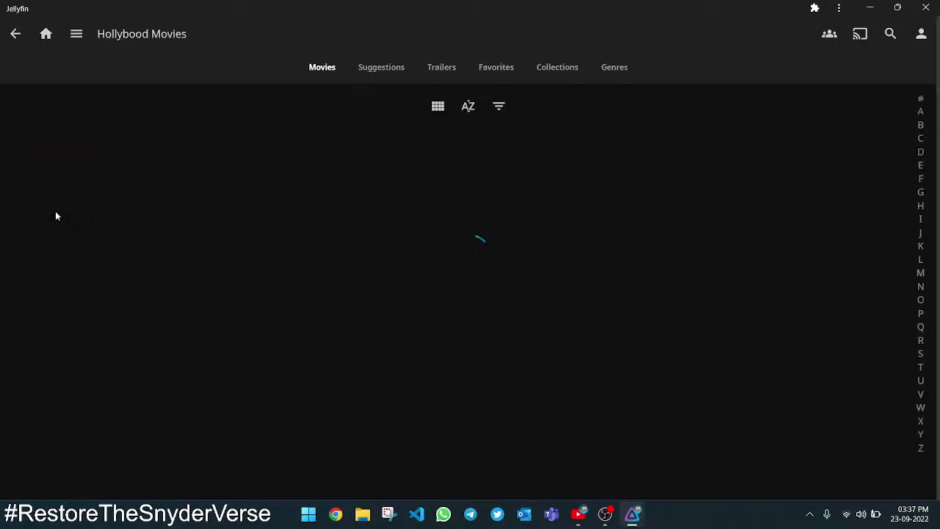
scroll(1, 212, "down", 2)
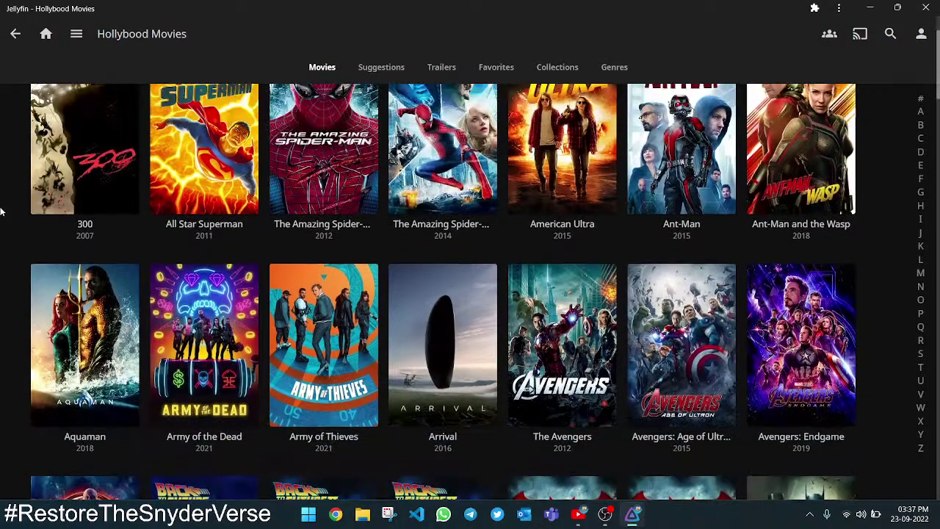
scroll(1, 212, "up", 2)
scroll(2, 211, "down", 3)
scroll(2, 212, "down", 2)
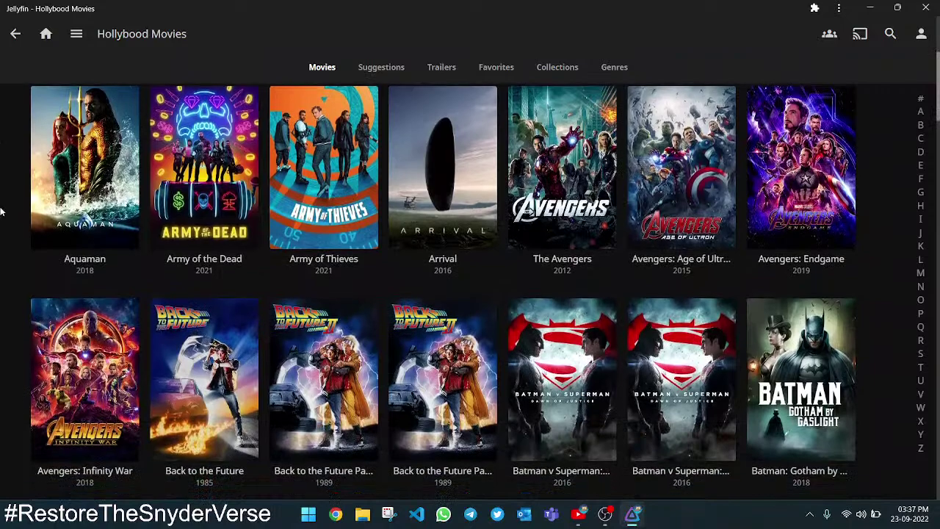
scroll(1, 212, "down", 9)
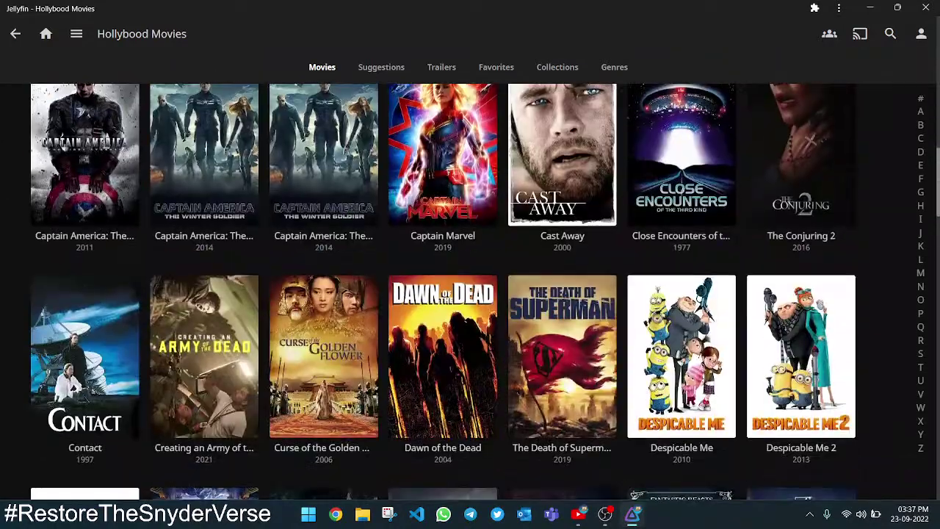
scroll(1, 212, "down", 6)
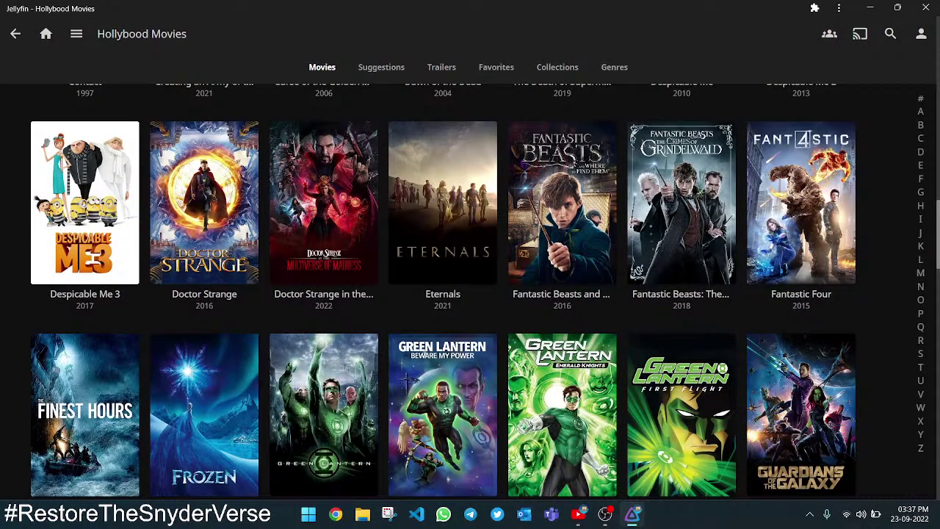
scroll(2, 212, "down", 4)
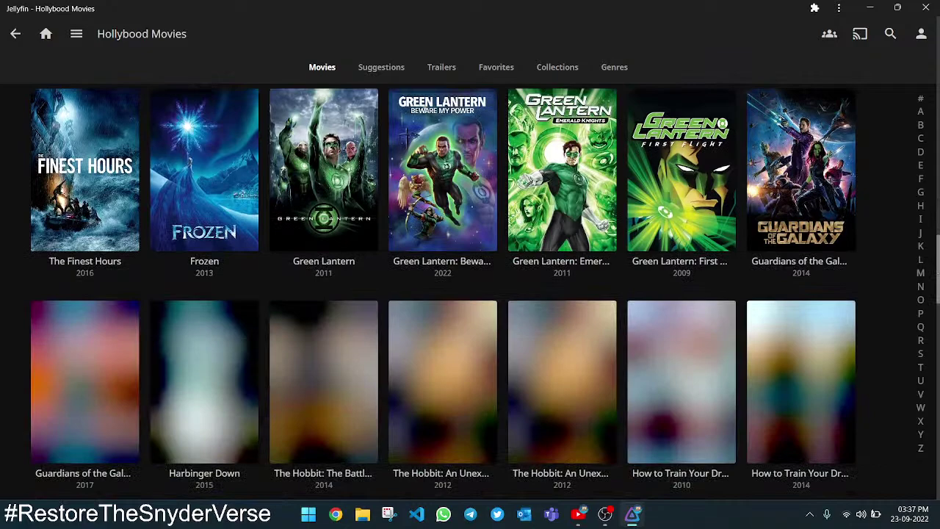
scroll(1, 211, "down", 20)
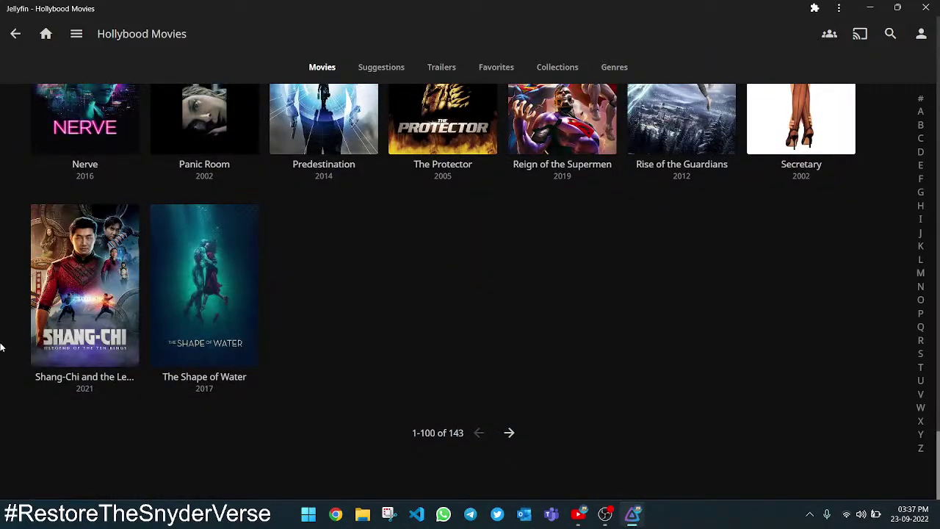
Step: Scroll back up to the pager bar and the first row of movies
scroll(2, 348, "up", 1)
scroll(1, 348, "up", 1)
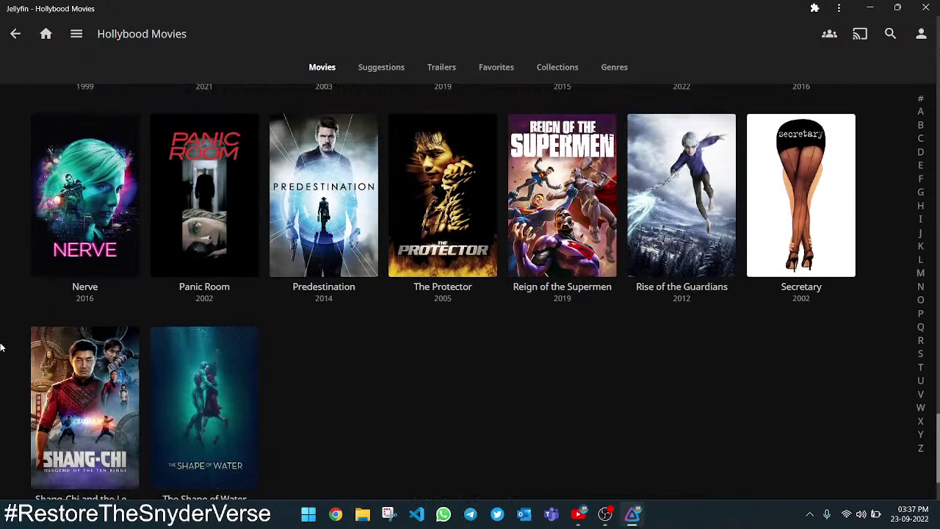
scroll(2, 348, "down", 2)
scroll(1, 348, "up", 6)
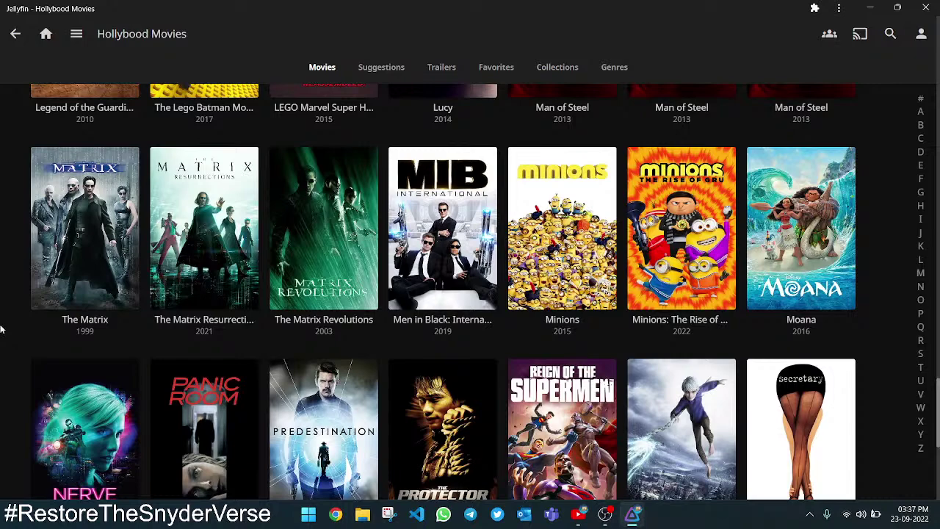
scroll(1, 329, "up", 2)
scroll(1, 330, "up", 1)
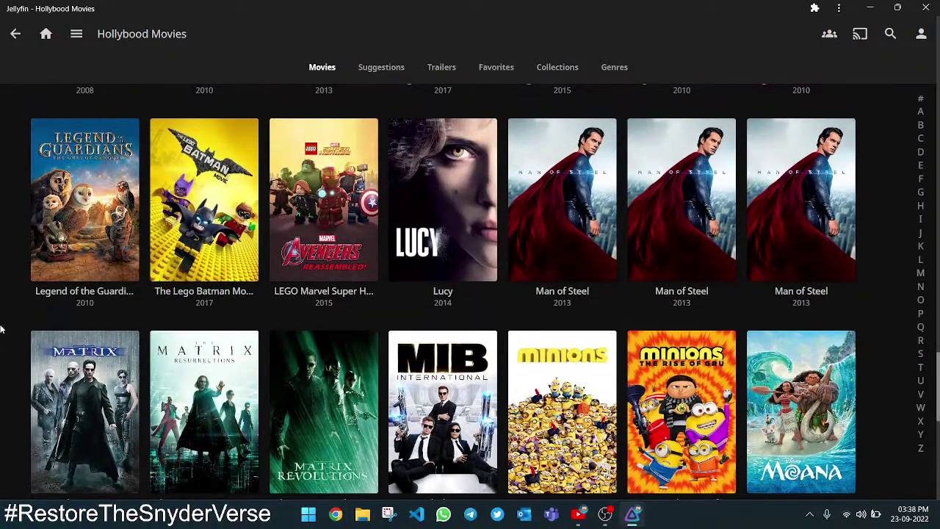
scroll(1, 330, "up", 3)
scroll(2, 314, "down", 1)
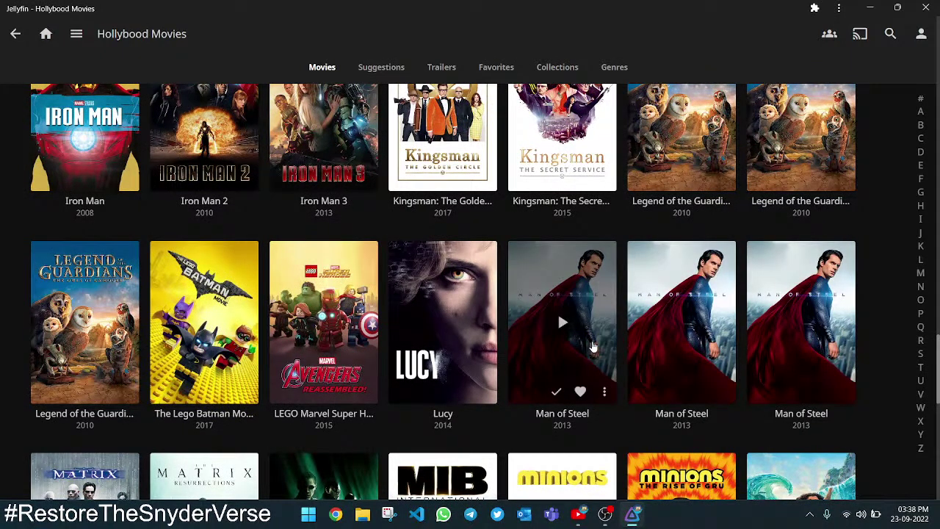
scroll(1, 262, "up", 3)
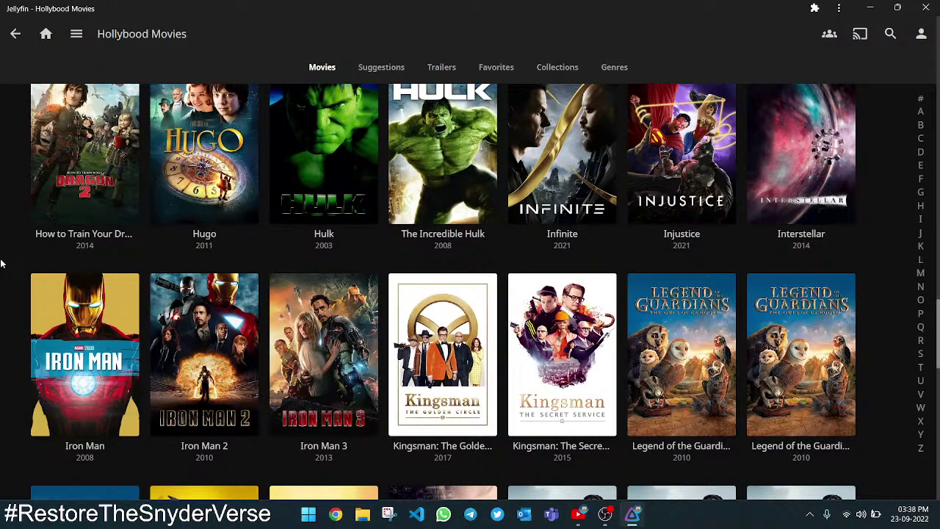
scroll(1, 263, "up", 5)
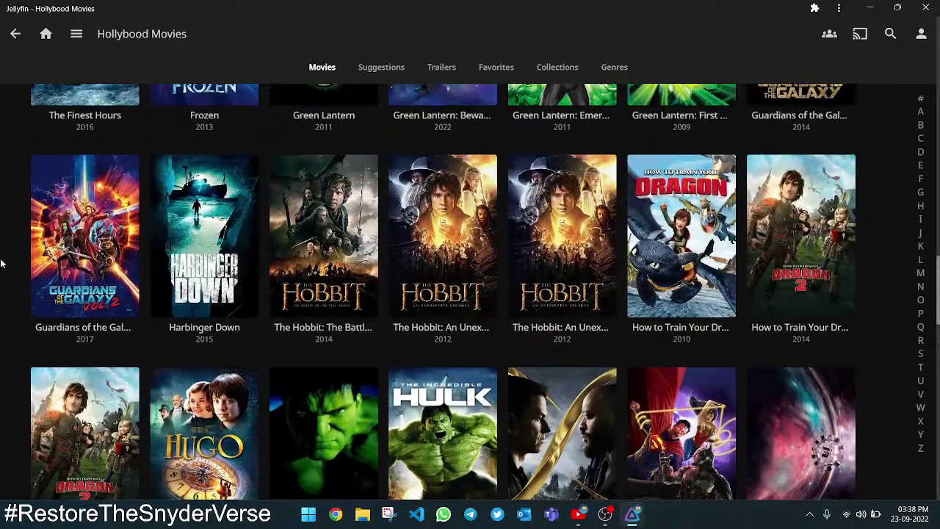
scroll(2, 263, "up", 3)
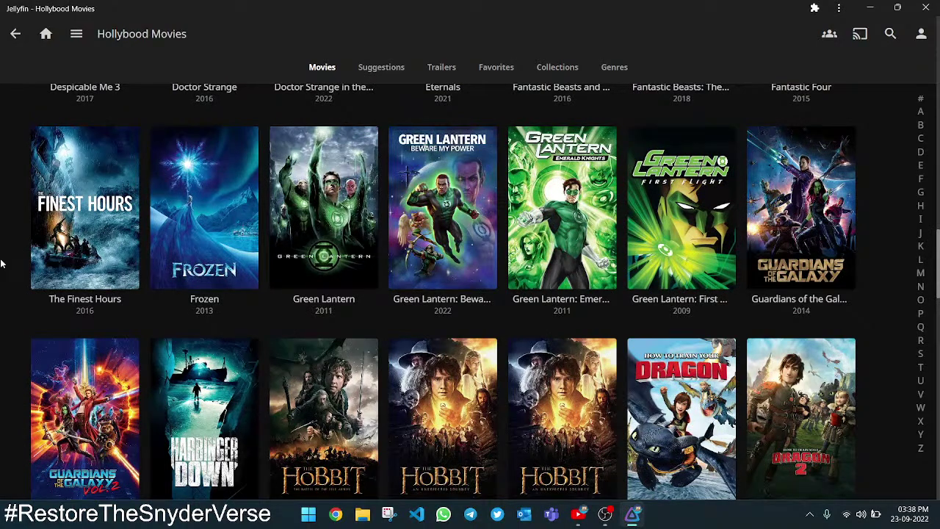
scroll(2, 263, "up", 6)
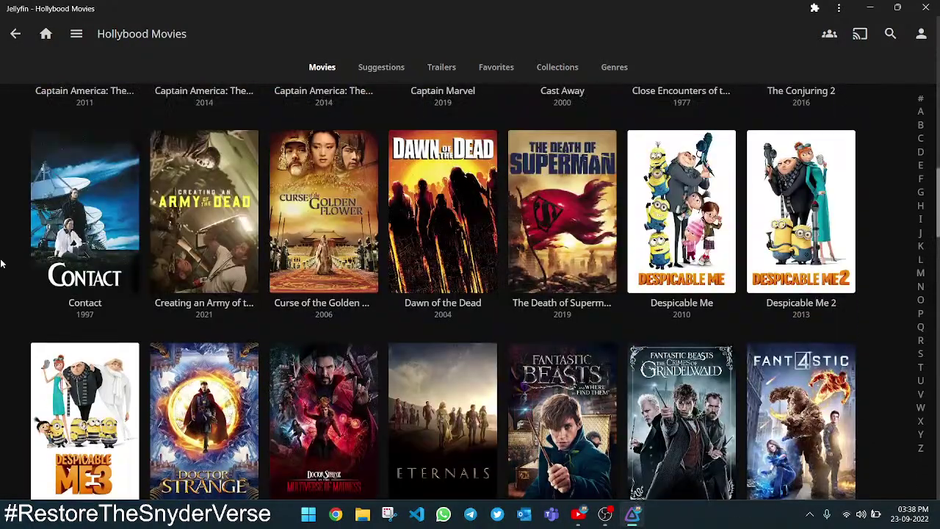
scroll(2, 262, "up", 3)
scroll(443, 294, "up", 10)
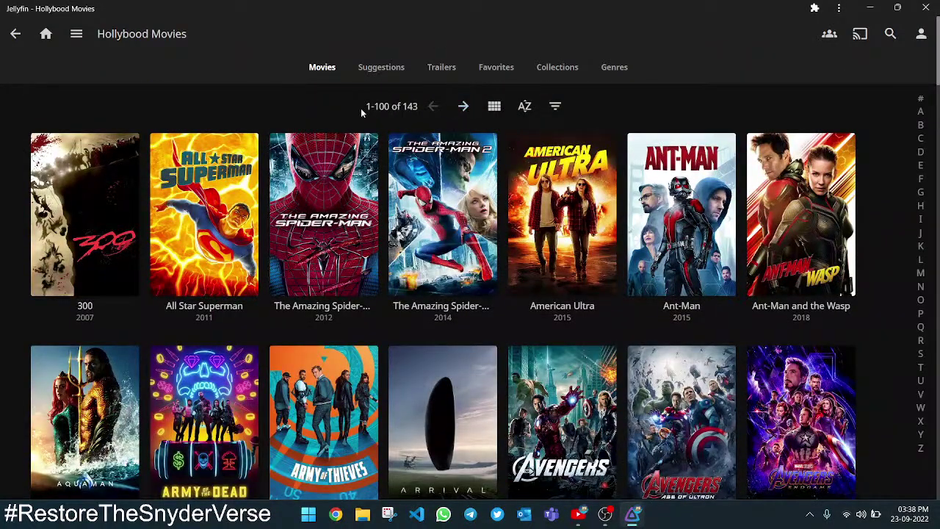
left_click_drag(362, 111, 428, 110)
Step: Go to page two and open the menu for the last movie, Su-50.Shades.of.Grey (2015)
left_click(401, 102)
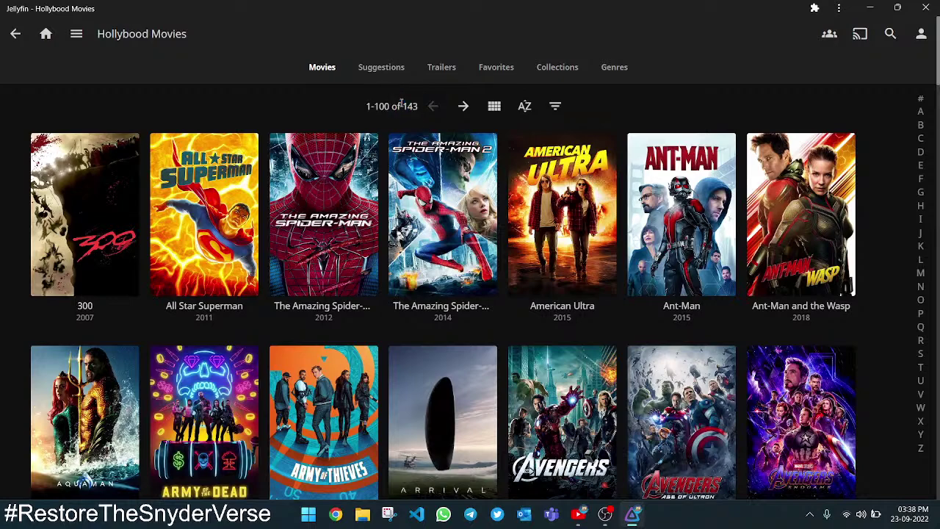
left_click(473, 106)
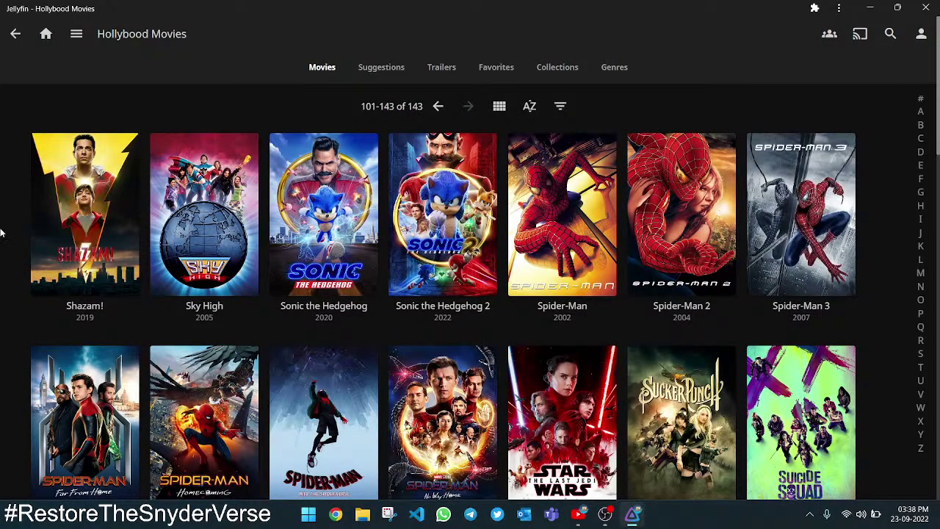
scroll(1, 233, "down", 15)
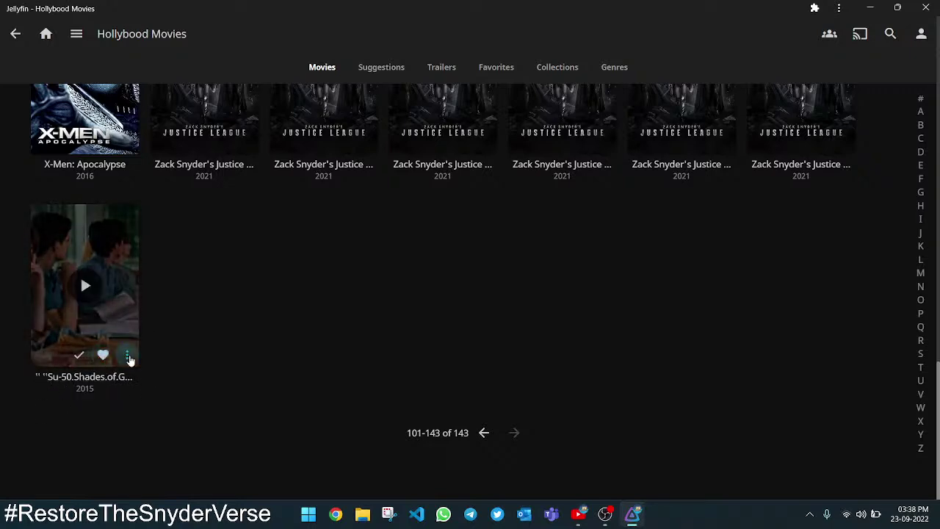
left_click(127, 355)
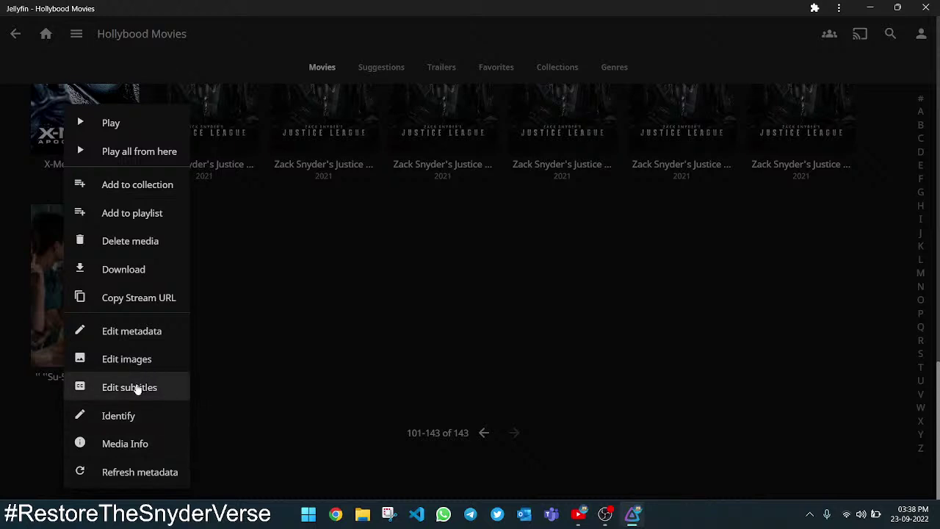
Step: Open Identify for the movie and select the Su-50.Shades.of.Grey title in its file path
left_click(121, 415)
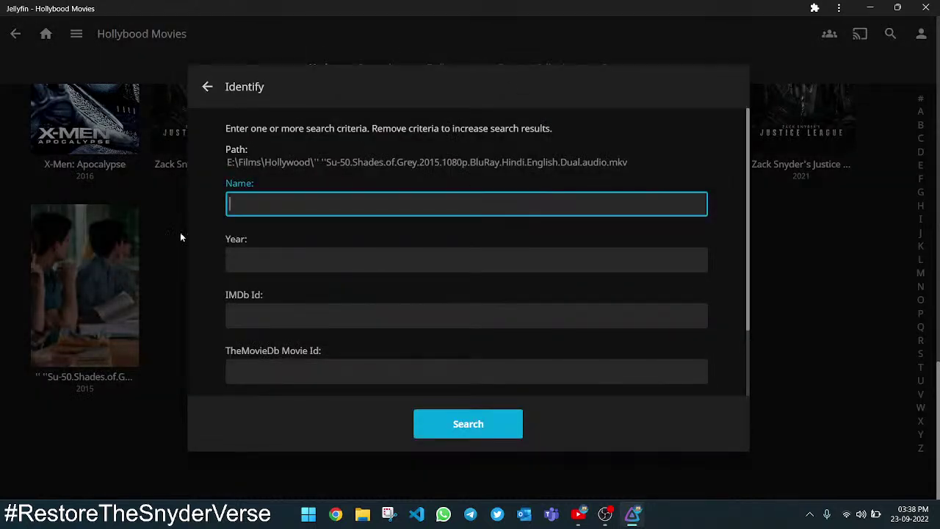
left_click(265, 199)
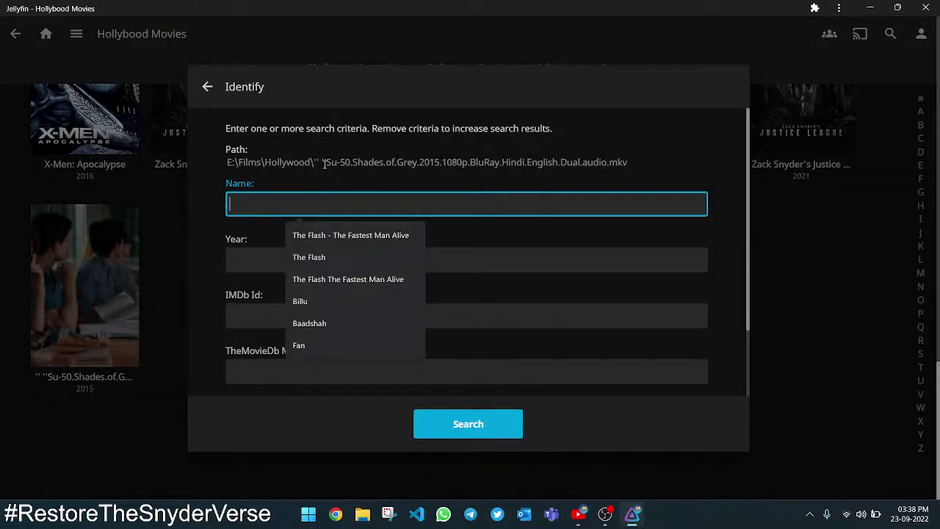
left_click_drag(327, 163, 412, 164)
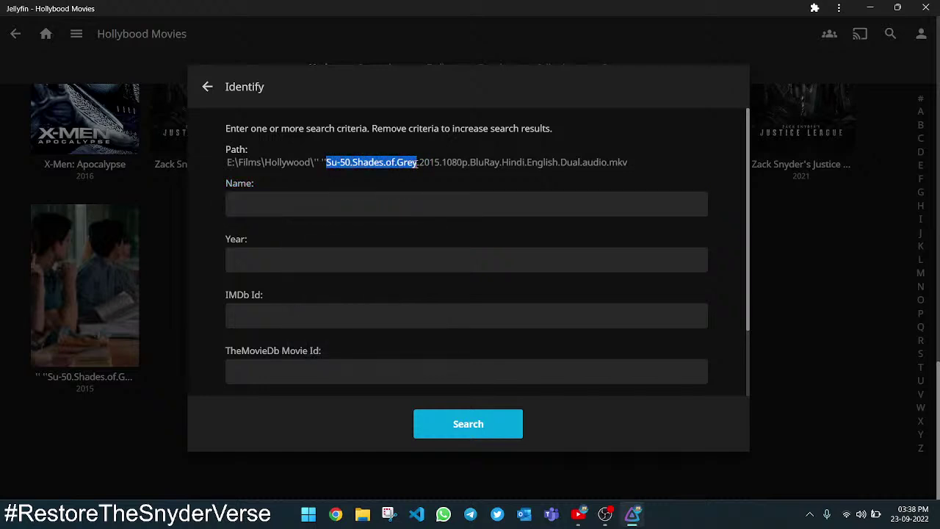
left_click(251, 207)
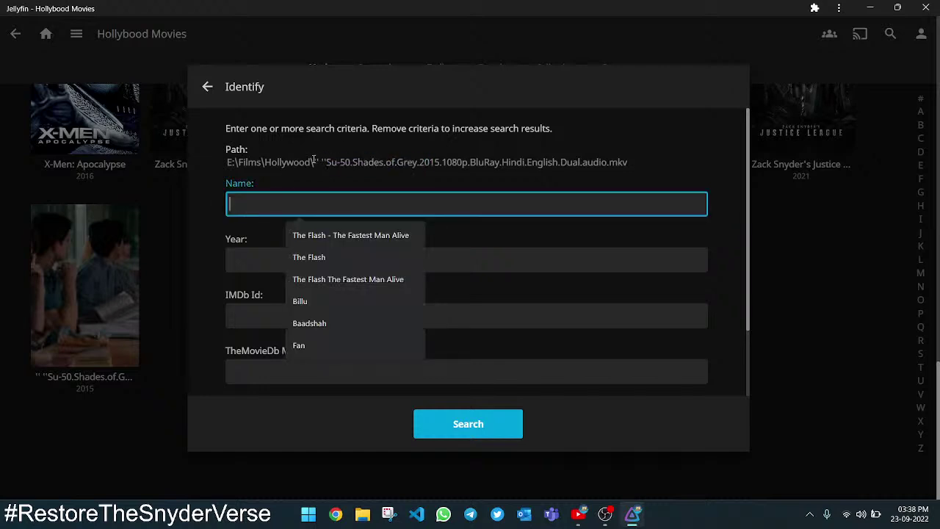
left_click_drag(213, 163, 628, 163)
left_click(342, 156)
double_click(323, 162)
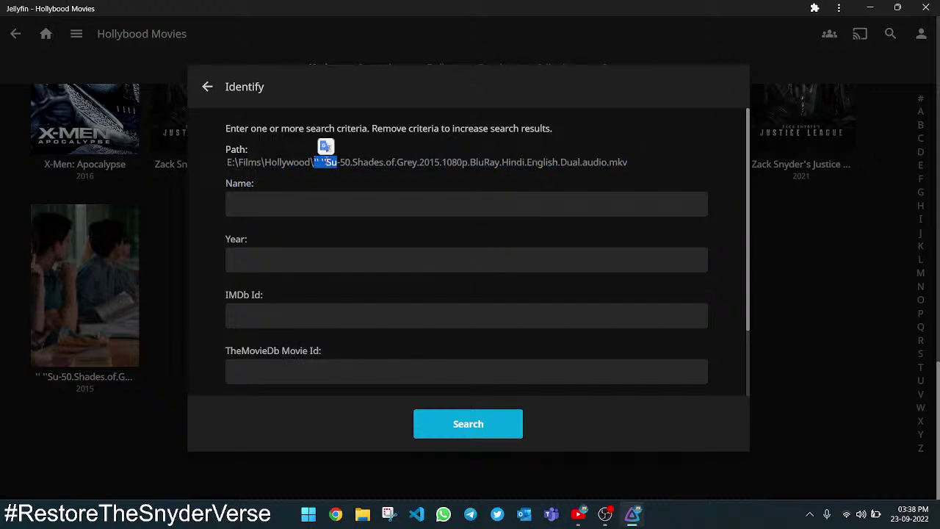
left_click(326, 162)
double_click(323, 162)
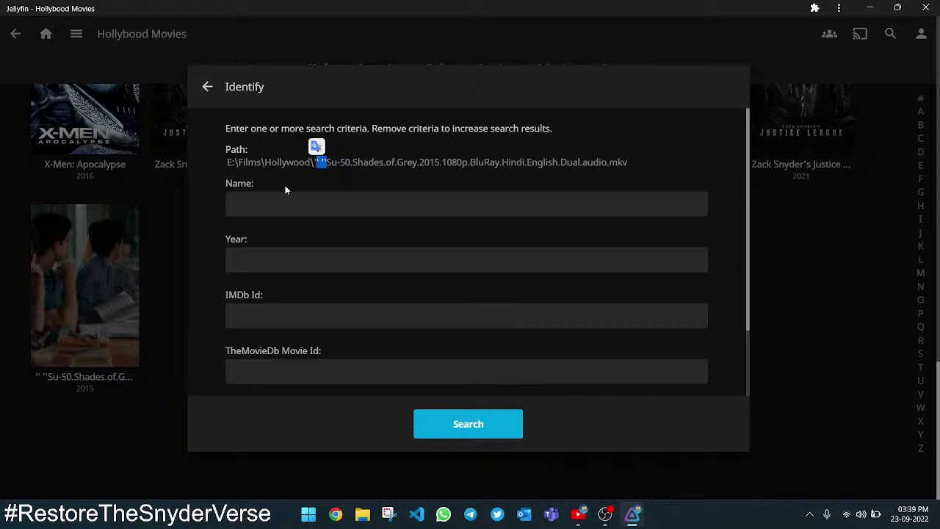
left_click(265, 203)
Step: Enter Fifty.Shades.of.Grey as the Name and search for matching metadata
type("Su-50.Shades.of.Grey")
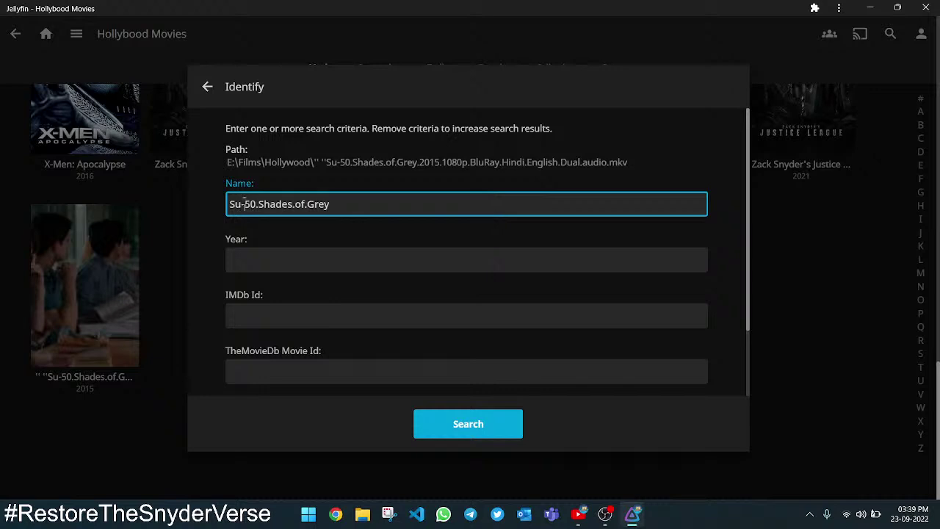
left_click(243, 204)
key("BackSpace")
key("BackSpace")
key("BackSpace")
key("Delete")
key("Delete")
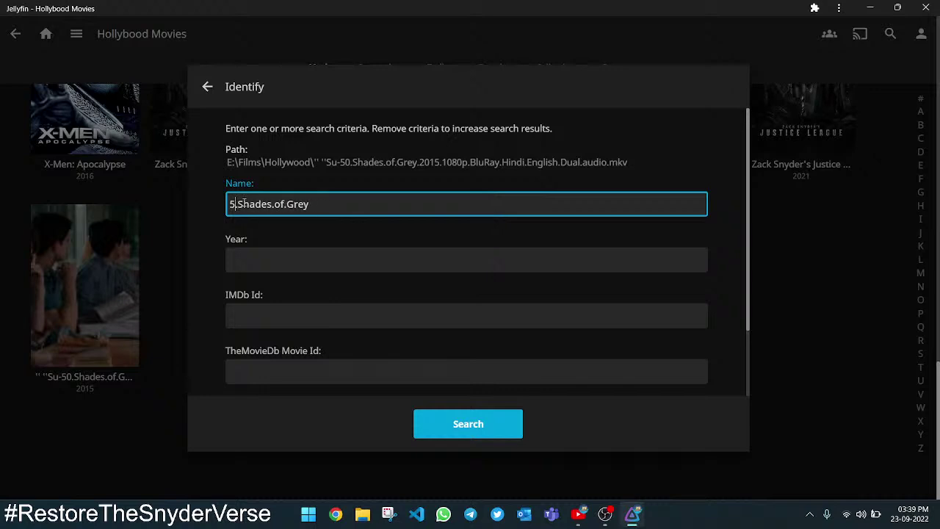
type("Fifty")
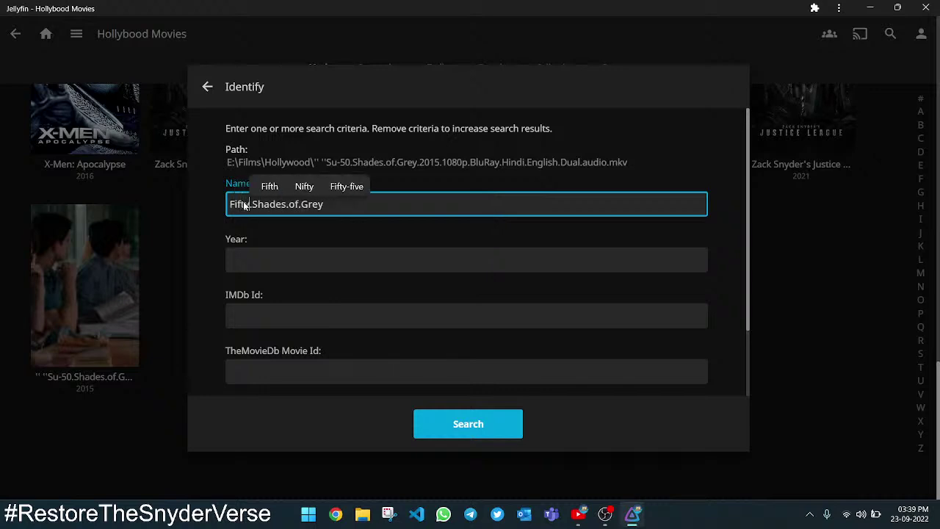
left_click(219, 208)
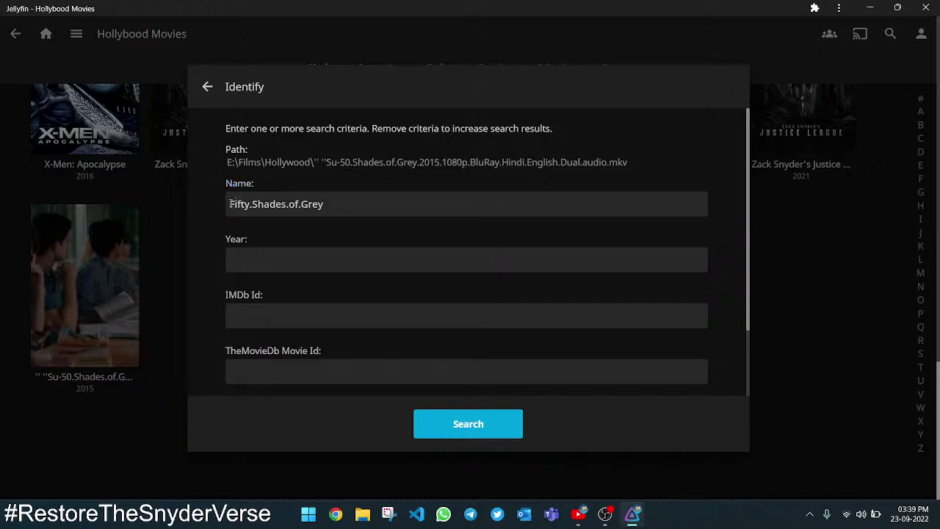
left_click_drag(230, 203, 354, 198)
left_click(224, 199)
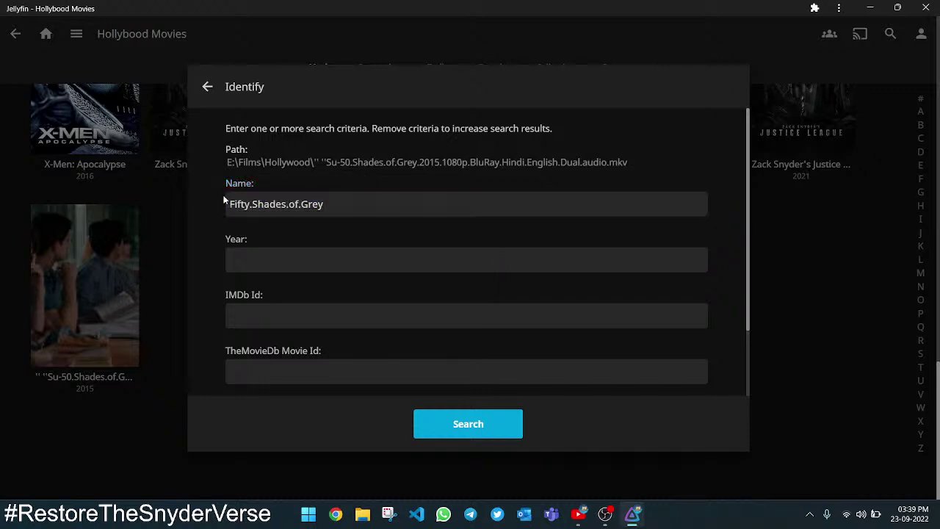
left_click(464, 420)
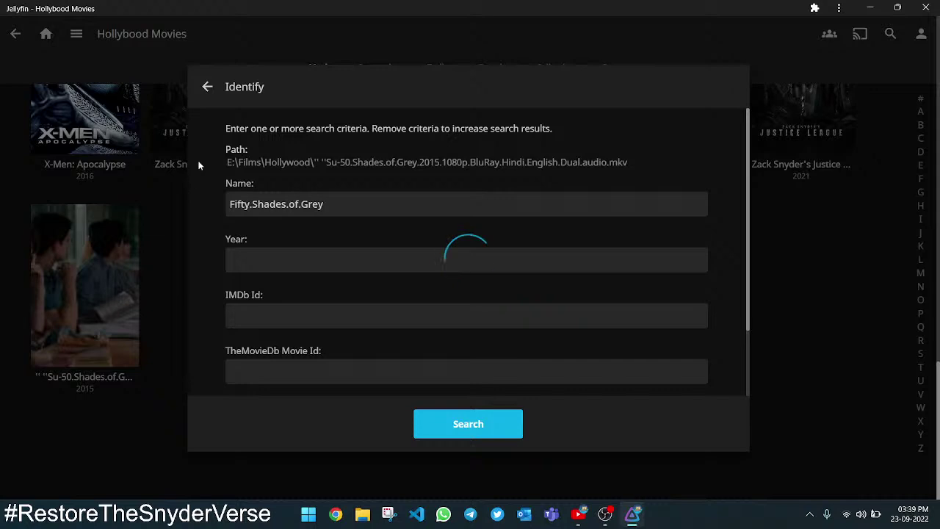